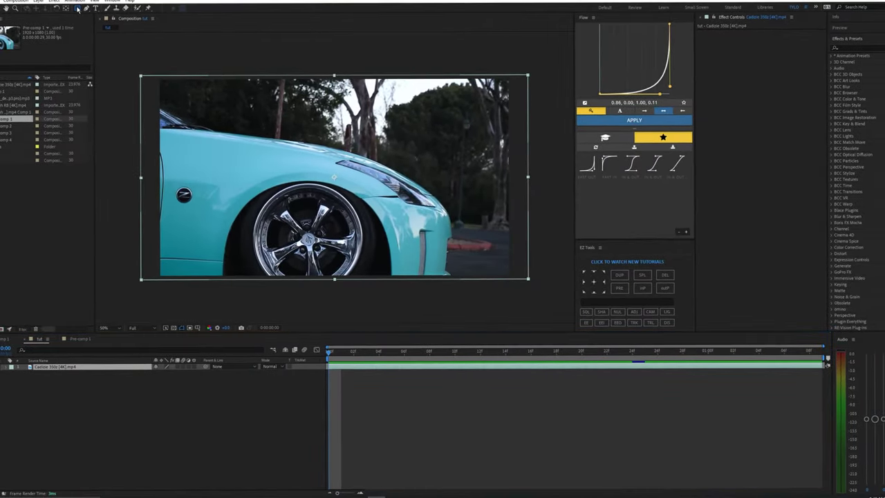
Step: Draw an elliptical mask around the front wheel on the Cadizie 350z layer with the Ellipse Tool
{"action": "left_click", "coordinate": [76, 8]}
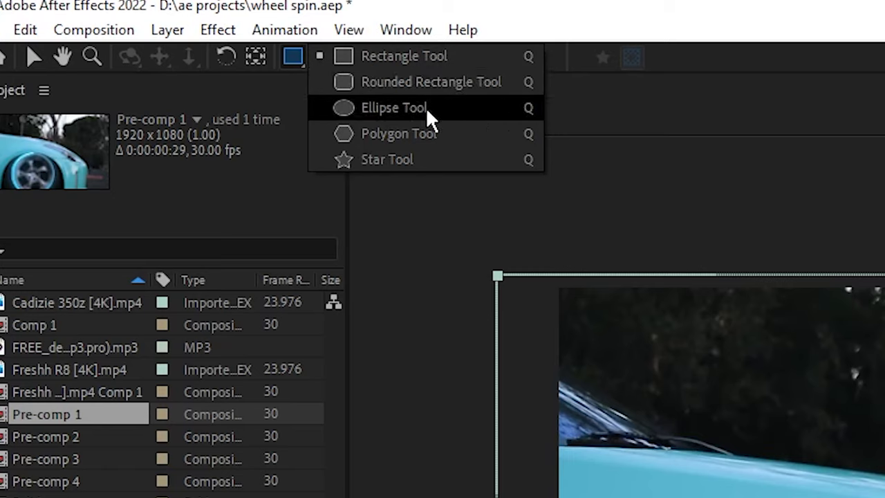
{"action": "left_click", "coordinate": [389, 107]}
{"action": "left_click", "coordinate": [293, 57]}
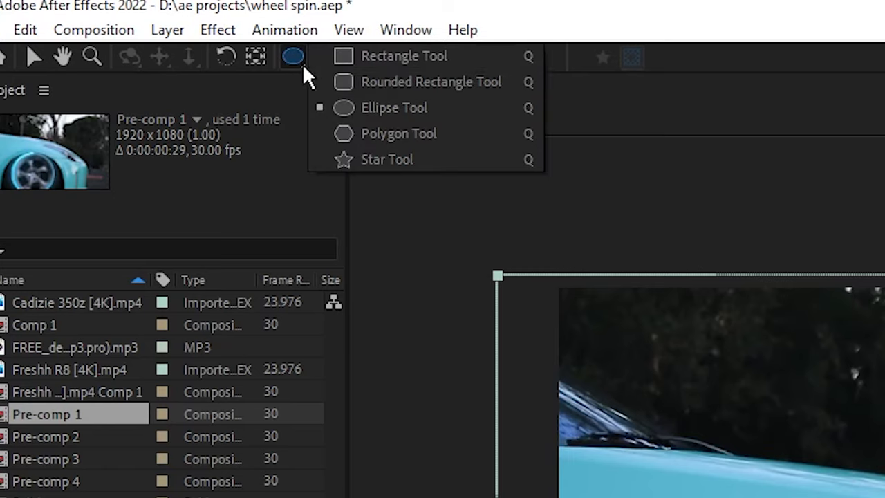
{"action": "left_click", "coordinate": [290, 54]}
{"action": "left_click", "coordinate": [290, 54]}
{"action": "left_click", "coordinate": [377, 108]}
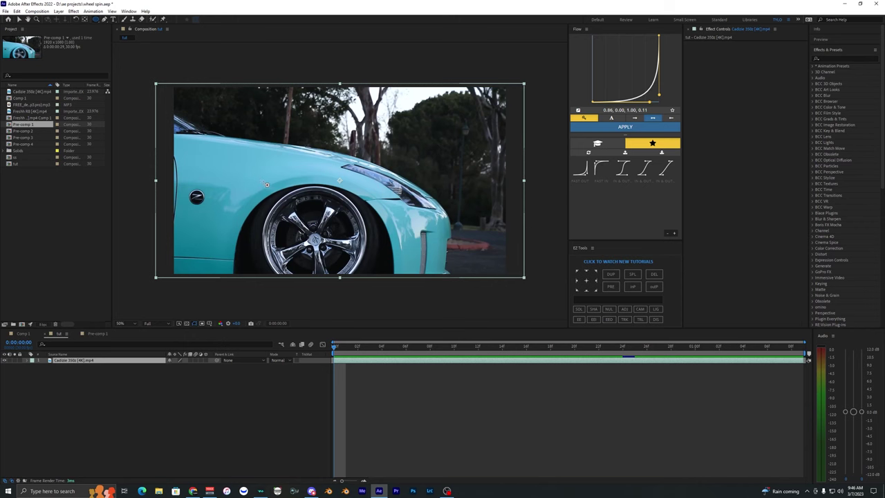
{"action": "left_click_drag", "start_coordinate": [266, 185], "coordinate": [371, 267]}
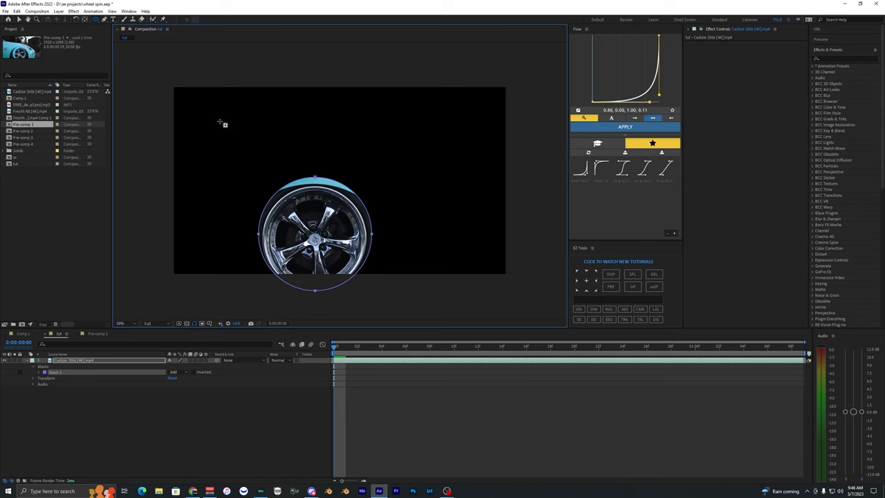
Step: Set Mask 1's mode to None and adjust its path to fit the edge of the wheel rim
{"action": "left_click", "coordinate": [175, 372]}
{"action": "left_click", "coordinate": [192, 380]}
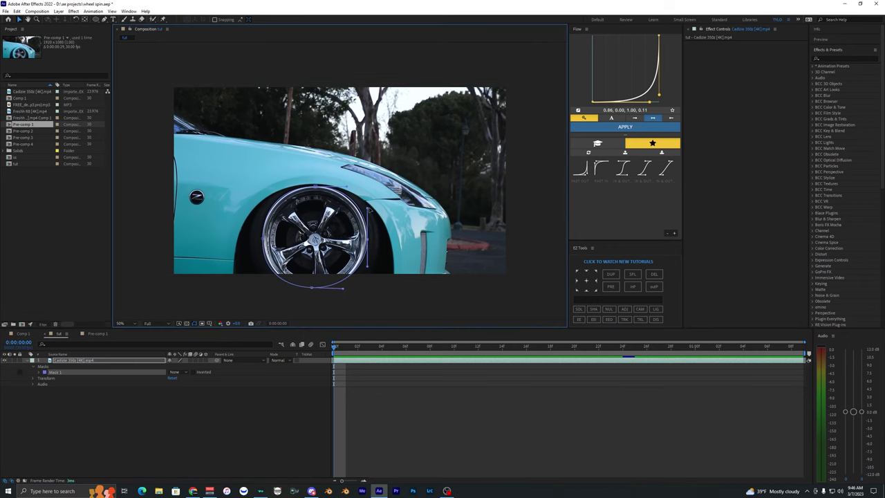
{"action": "left_click_drag", "start_coordinate": [367, 212], "coordinate": [367, 215]}
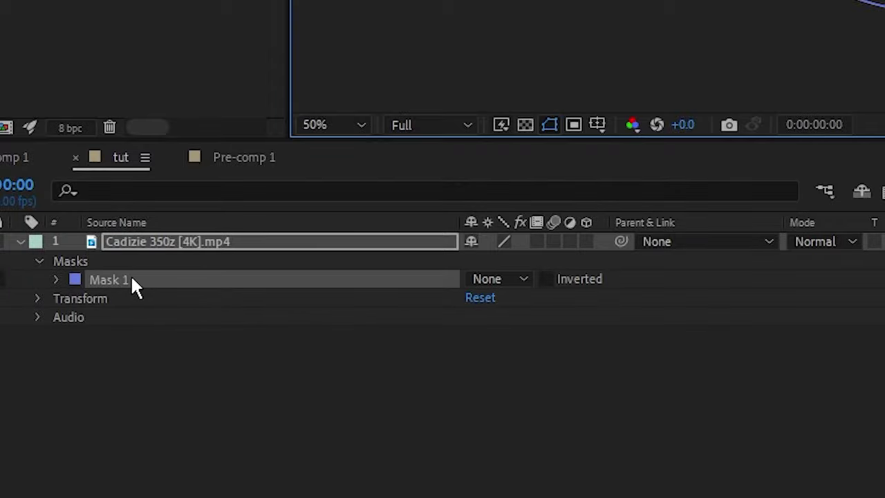
Step: Track Mask 1 forward through the clip so its path follows the wheel
{"action": "right_click", "coordinate": [160, 279]}
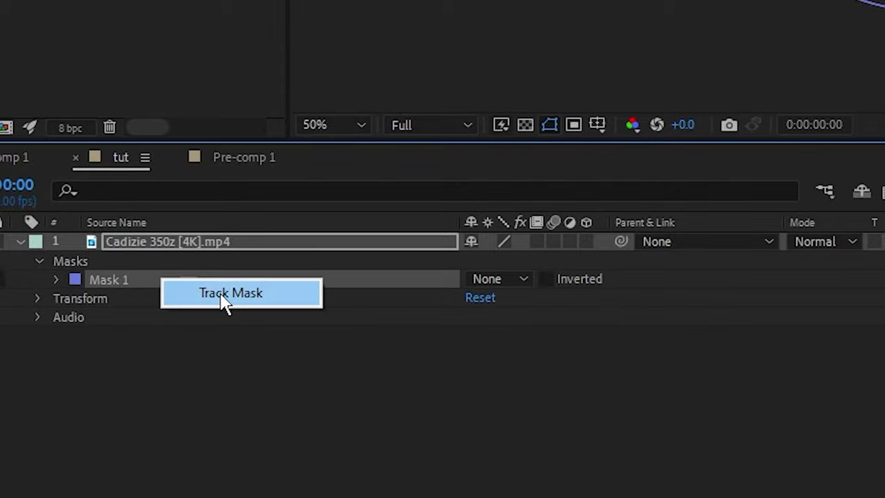
{"action": "left_click", "coordinate": [225, 294]}
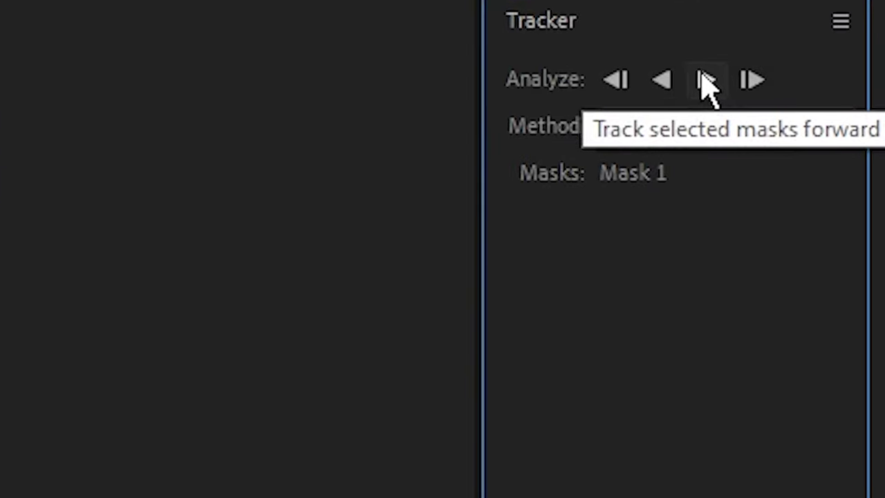
{"action": "left_click", "coordinate": [703, 79]}
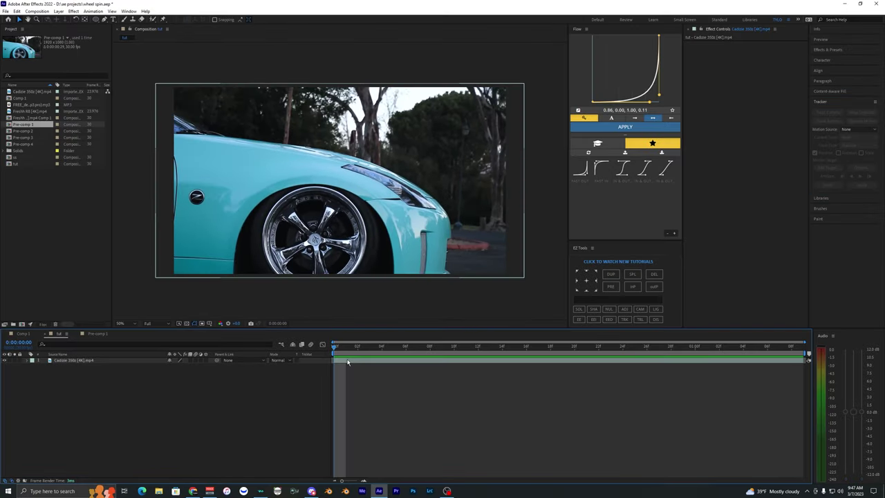
Step: Duplicate the masked car layer and delete Mask 1 from the lower copy
{"action": "left_click", "coordinate": [348, 362]}
{"action": "key", "text": "ctrl+d"}
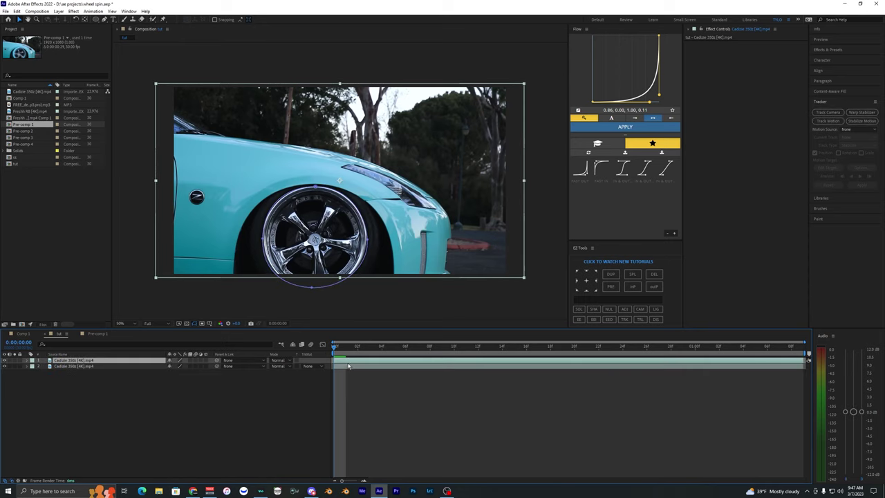
{"action": "left_click", "coordinate": [105, 365]}
{"action": "left_click", "coordinate": [79, 372]}
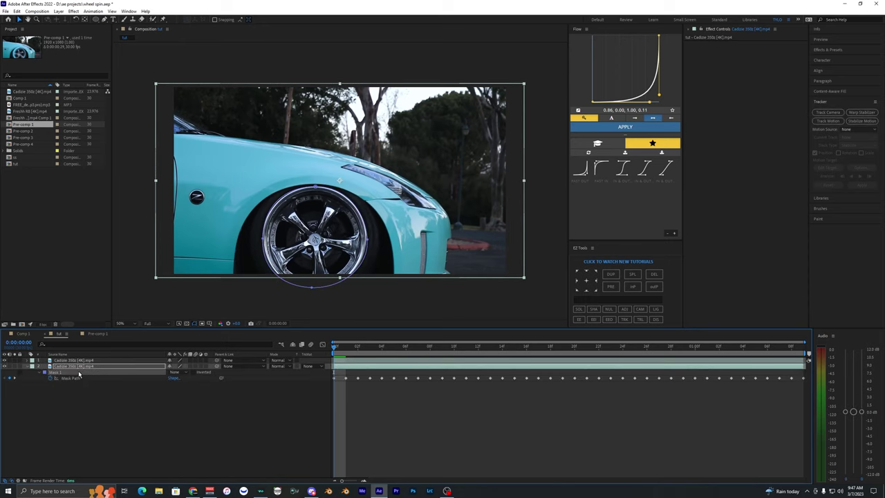
{"action": "key", "text": "Delete"}
Step: Set the mode of Mask 1 on the upper car layer to Add
{"action": "left_click", "coordinate": [135, 360]}
{"action": "double_click", "coordinate": [112, 361]}
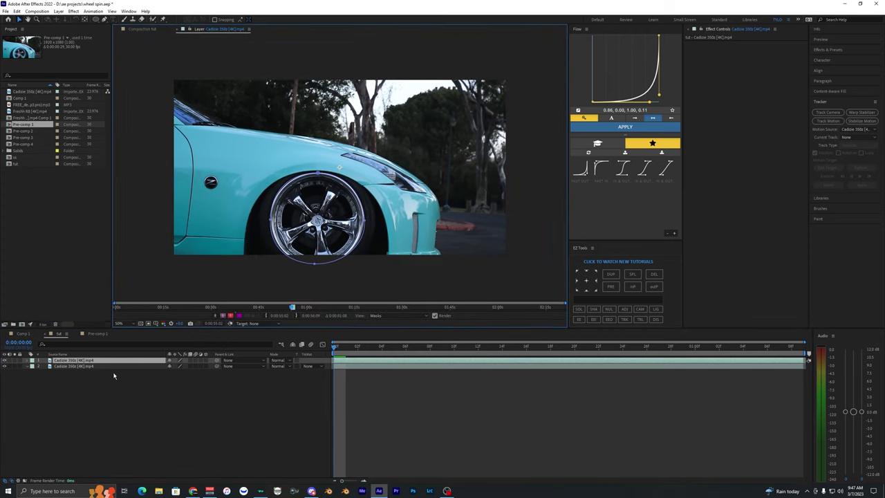
{"action": "left_click", "coordinate": [113, 362]}
{"action": "key", "text": "m"}
{"action": "left_click", "coordinate": [92, 372]}
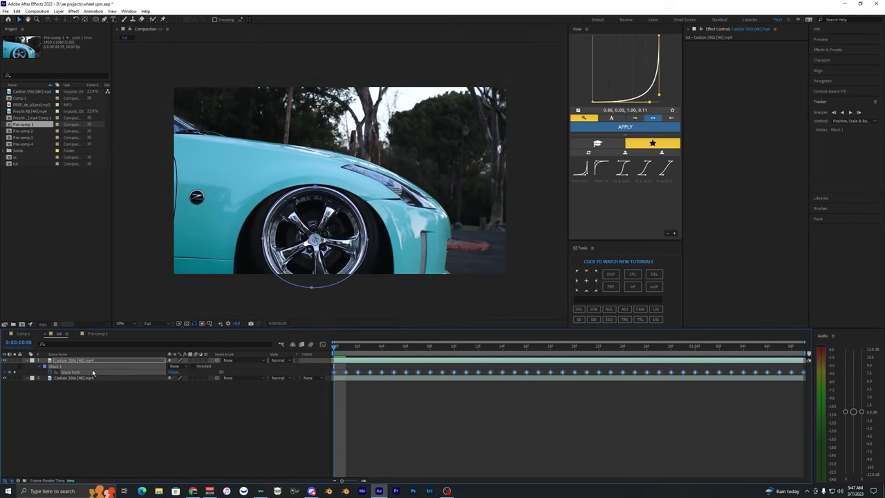
{"action": "left_click", "coordinate": [190, 407]}
{"action": "left_click", "coordinate": [76, 368]}
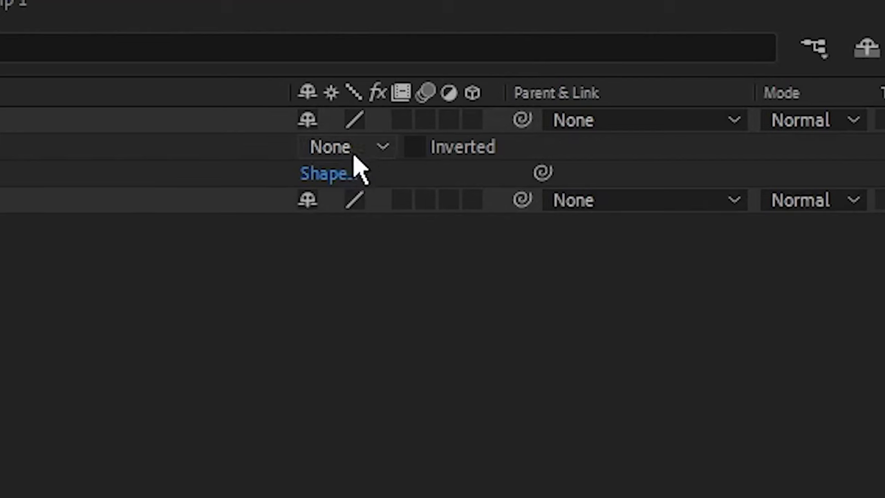
{"action": "left_click", "coordinate": [367, 154]}
{"action": "left_click", "coordinate": [444, 220]}
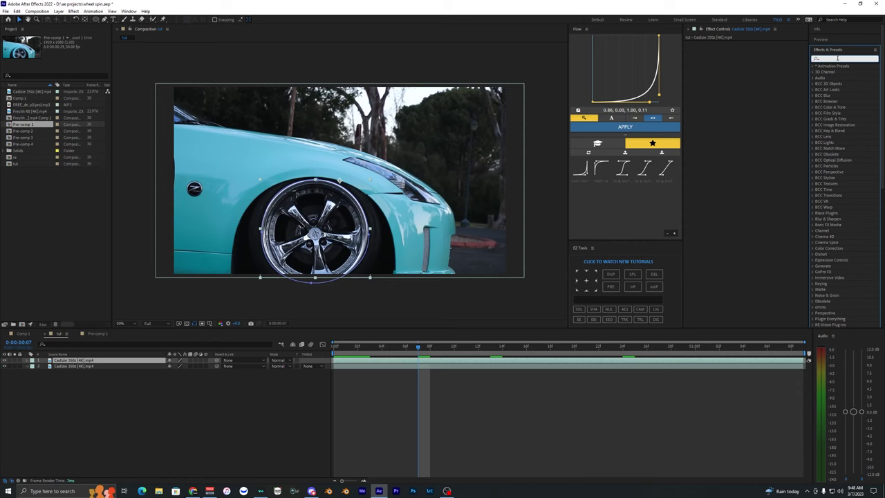
Step: Apply the Distort Twirl effect to the upper layer and place its Twirl Center on the wheel hub
{"action": "type", "text": "twirl"}
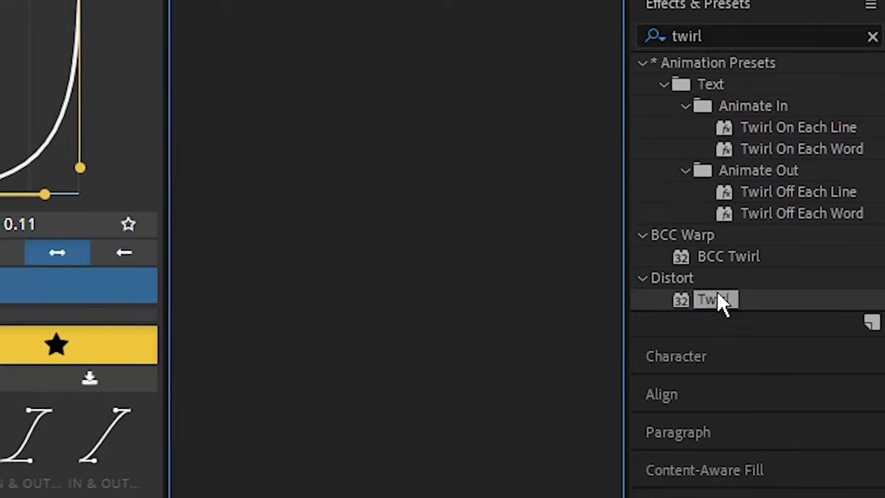
{"action": "left_click_drag", "start_coordinate": [833, 130], "coordinate": [737, 80]}
{"action": "left_click_drag", "start_coordinate": [387, 246], "coordinate": [388, 246]}
{"action": "left_click", "coordinate": [473, 207]}
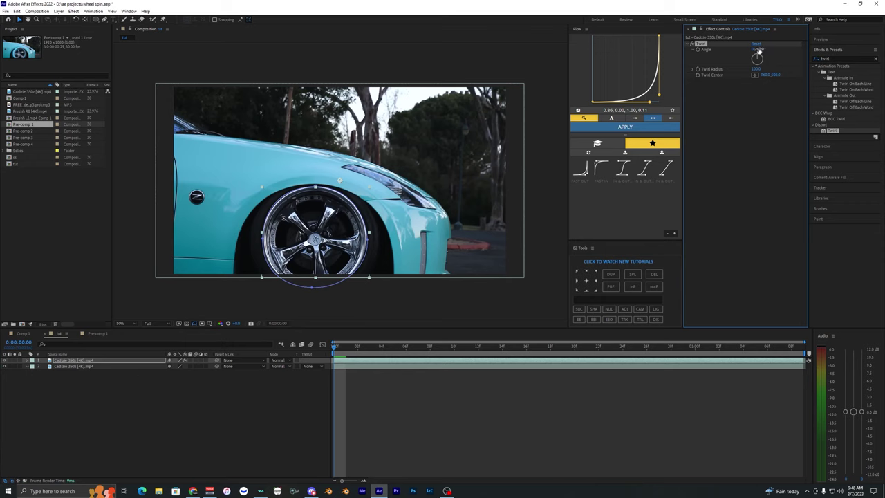
{"action": "left_click_drag", "start_coordinate": [548, 101], "coordinate": [529, 101]}
{"action": "left_click_drag", "start_coordinate": [753, 50], "coordinate": [741, 74]}
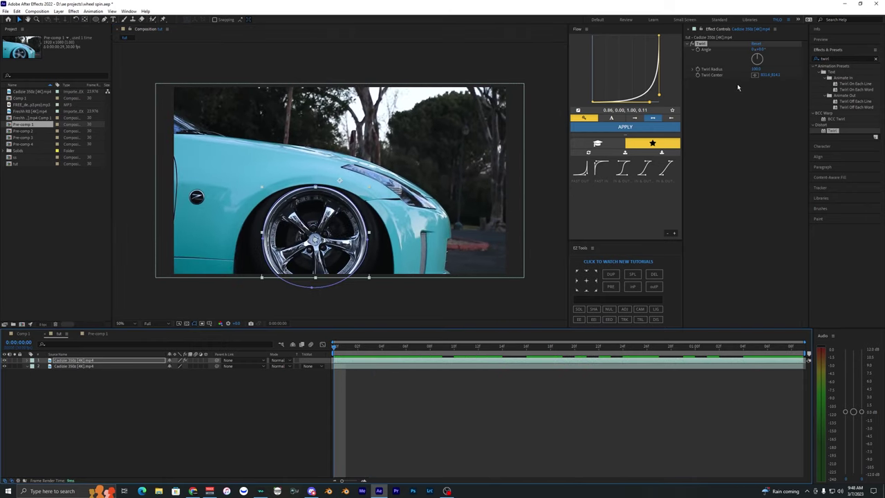
Step: Keyframe the Twirl Center on the wheel hub at the first frame, at 0:00:01:08 and at 0:00:00:19
{"action": "left_click", "coordinate": [698, 76]}
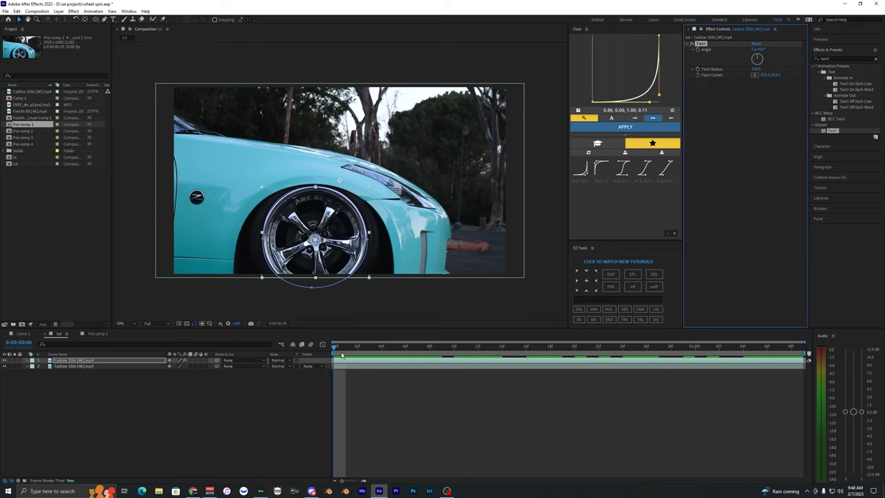
{"action": "left_click_drag", "start_coordinate": [337, 350], "coordinate": [788, 357]}
{"action": "left_click", "coordinate": [316, 239]}
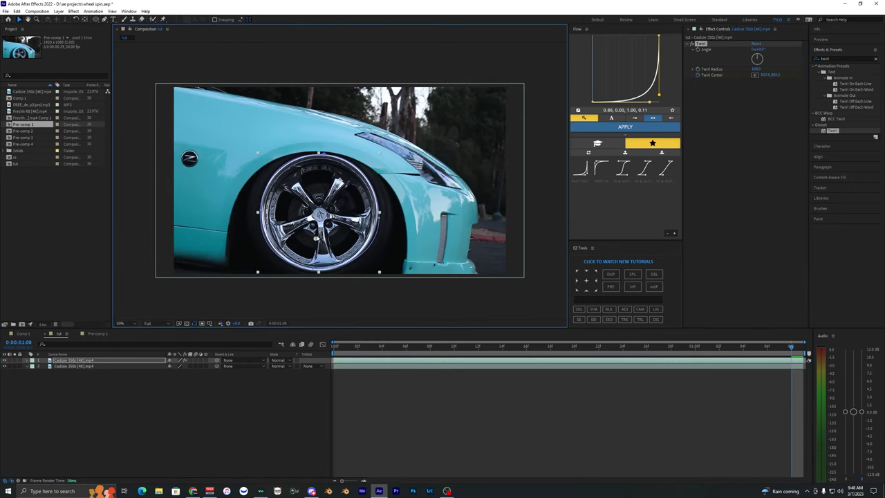
{"action": "key", "text": "space"}
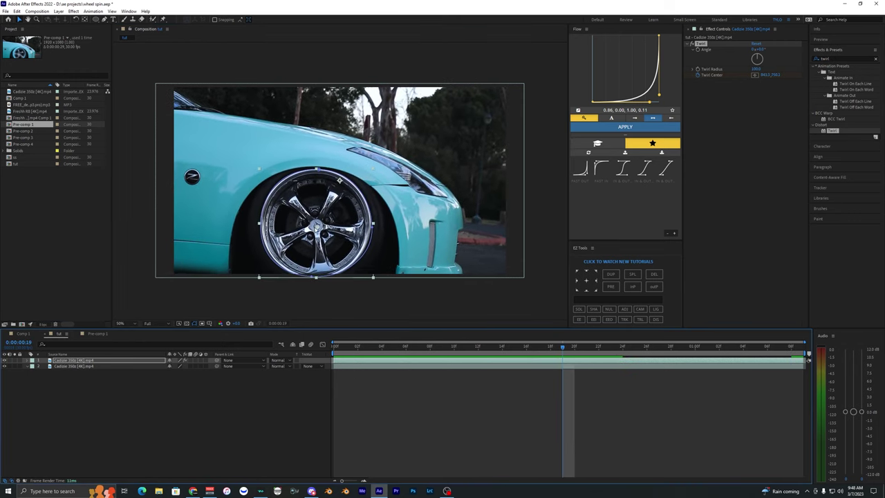
{"action": "left_click", "coordinate": [316, 227]}
{"action": "left_click", "coordinate": [336, 348]}
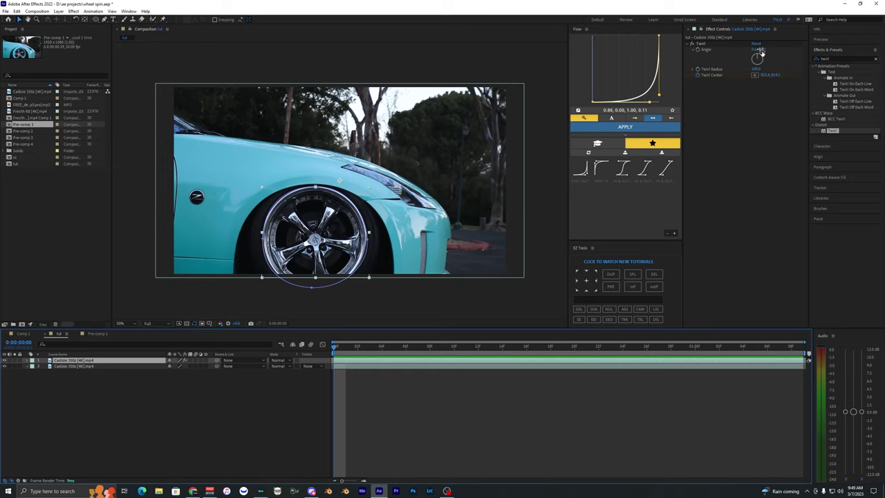
Step: Keyframe the Twirl Angle from 0° at the first frame to about 400° at 0:00:01:08 and preview the spin
{"action": "left_click", "coordinate": [697, 49]}
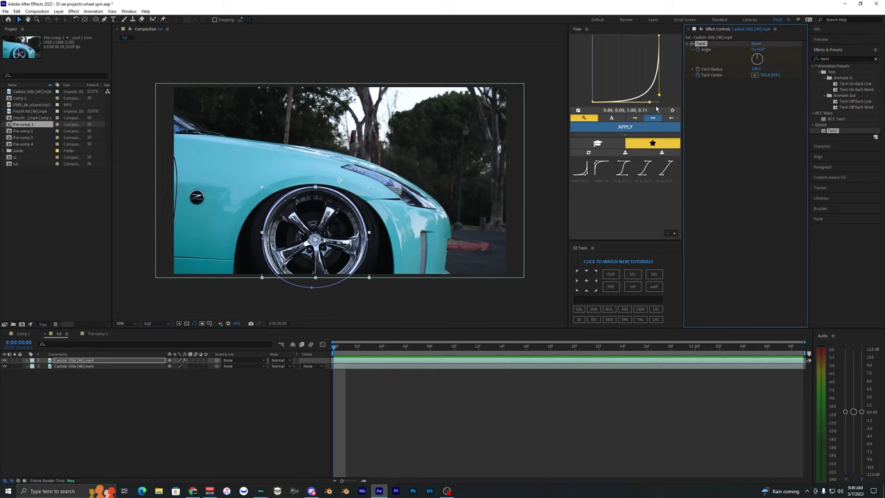
{"action": "left_click", "coordinate": [799, 348]}
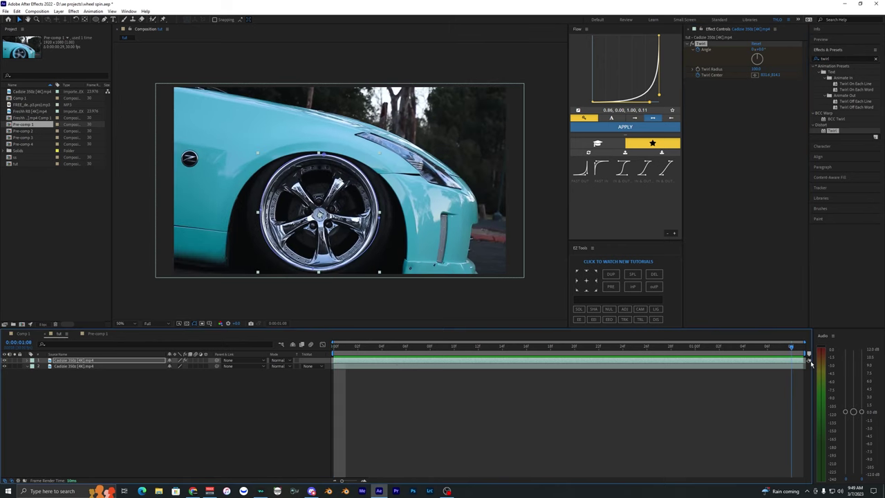
{"action": "left_click_drag", "start_coordinate": [758, 51], "coordinate": [812, 50]}
{"action": "left_click_drag", "start_coordinate": [812, 51], "coordinate": [821, 51]}
{"action": "left_click", "coordinate": [334, 348]}
{"action": "key", "text": "space"}
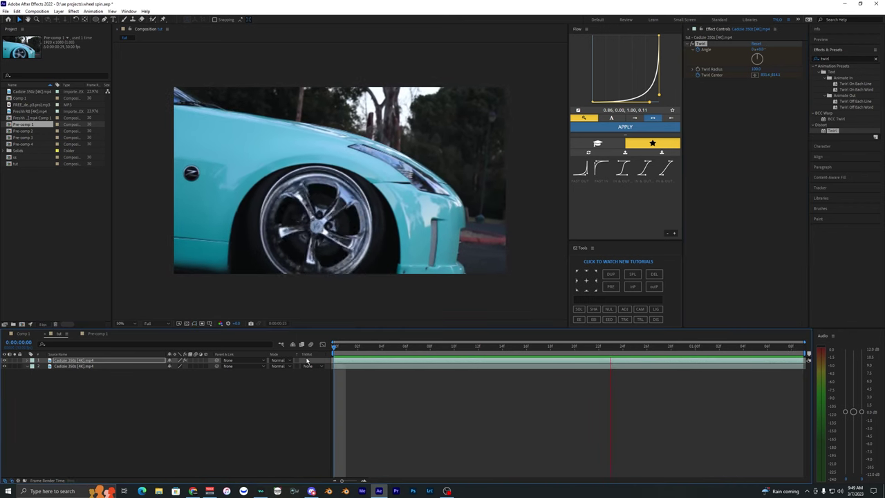
Step: Reveal the upper layer's keyframes, ease the Twirl Angle keyframes and move the final Twirl keyframes to the clip's last frame
{"action": "left_click", "coordinate": [306, 357]}
{"action": "key", "text": "u"}
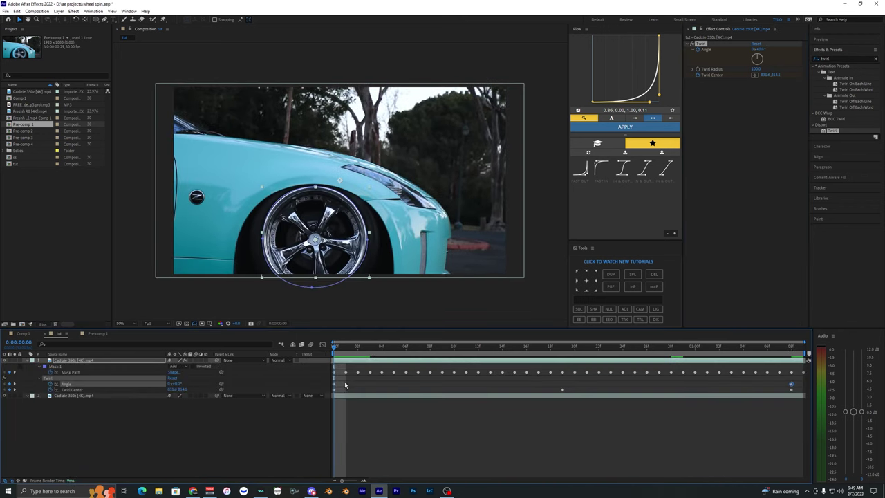
{"action": "left_click", "coordinate": [345, 361]}
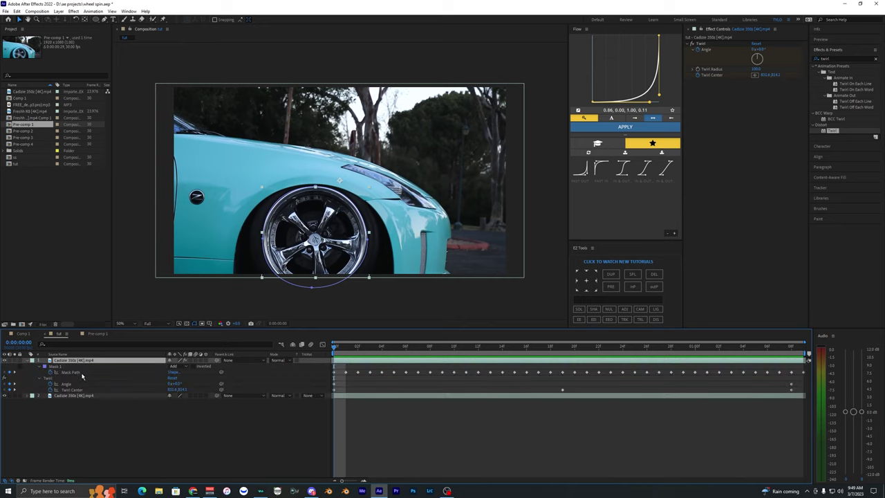
{"action": "left_click", "coordinate": [71, 389]}
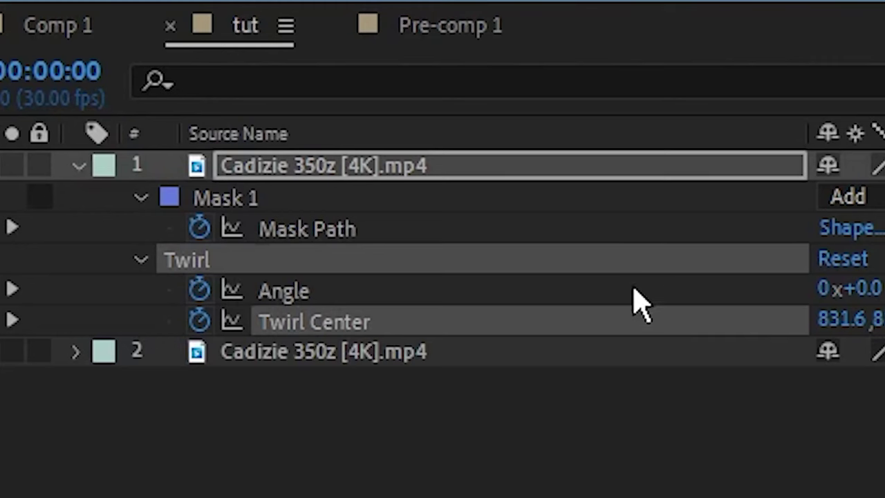
{"action": "left_click", "coordinate": [132, 383]}
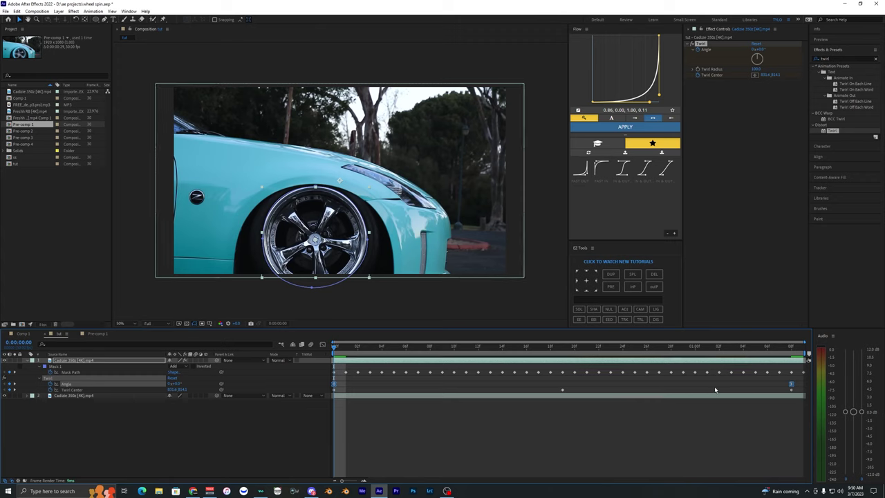
{"action": "left_click", "coordinate": [730, 388]}
{"action": "left_click", "coordinate": [803, 386]}
Step: Shape the Twirl Angle curve in the graph editor to start slowly and rise steeply at the end, and preview it
{"action": "left_click", "coordinate": [322, 344]}
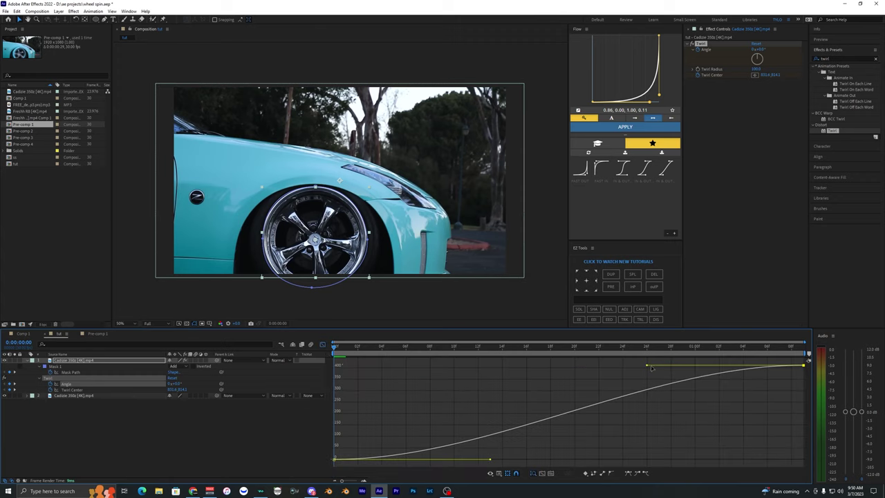
{"action": "left_click_drag", "start_coordinate": [648, 365], "coordinate": [799, 430]}
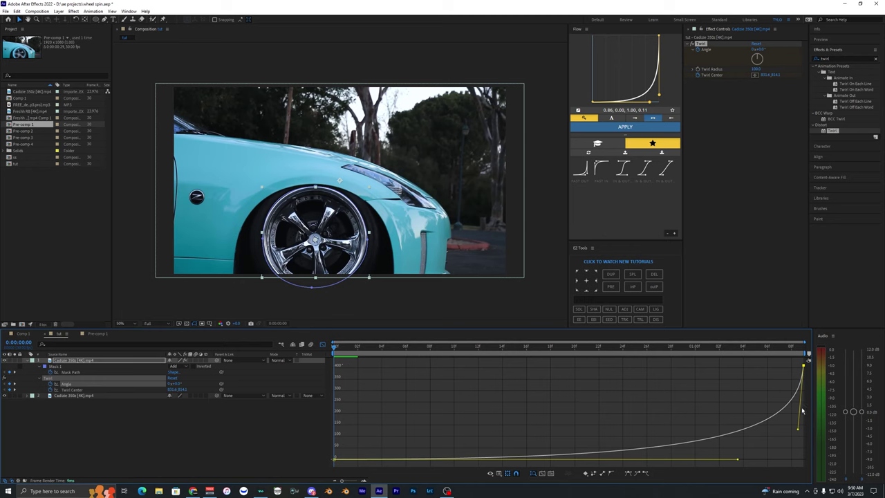
{"action": "key", "text": "space"}
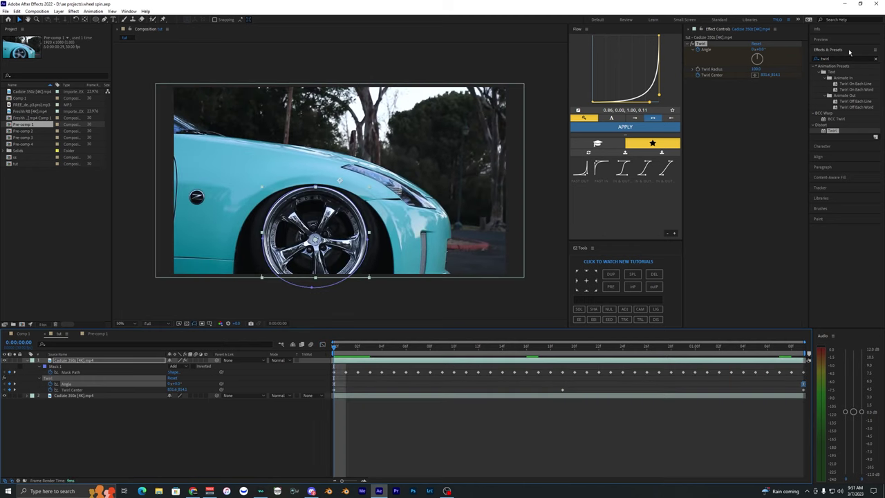
Step: Find the CC Radial Blur effect and apply it to the masked wheel layer
{"action": "left_click", "coordinate": [839, 59]}
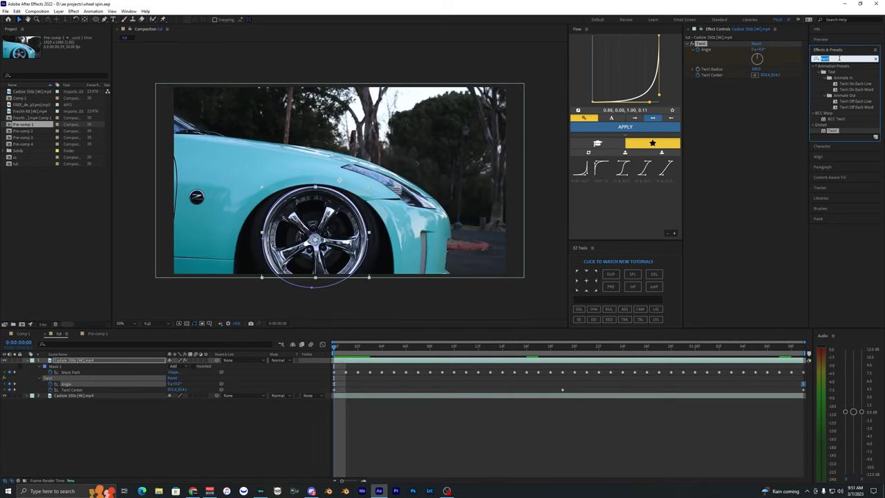
{"action": "key", "text": "BackSpace"}
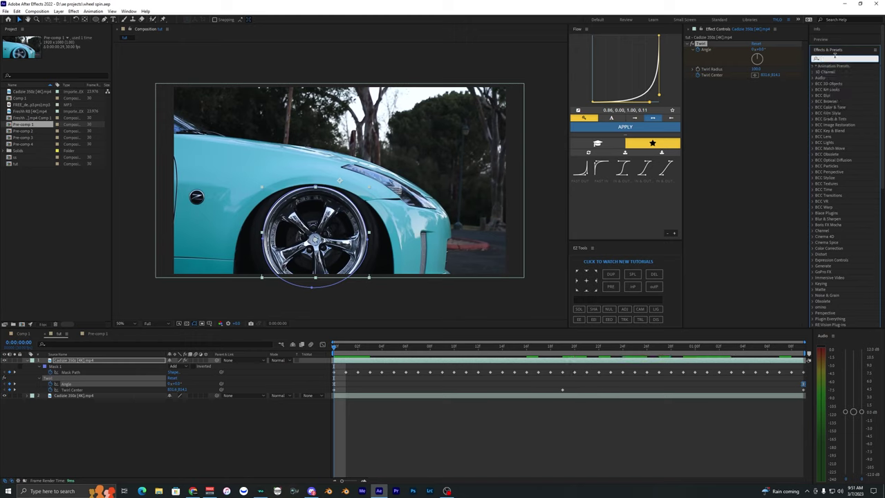
{"action": "type", "text": "radial"}
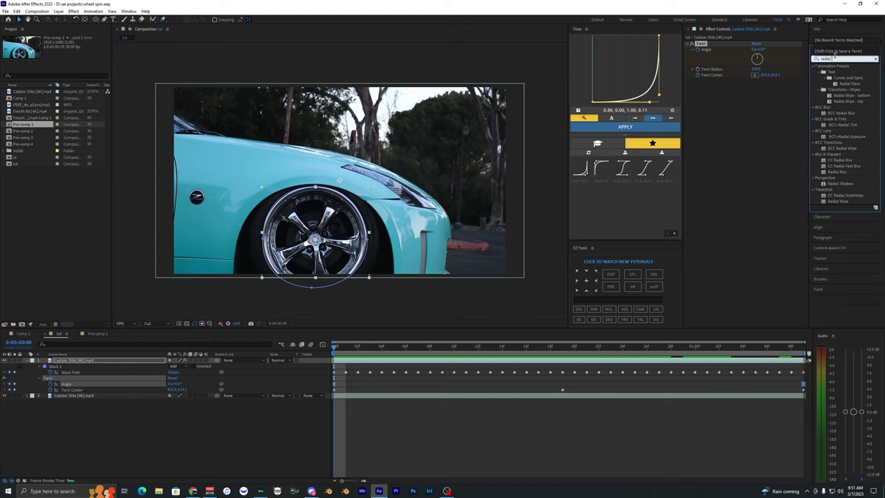
{"action": "type", "text": " blur"}
{"action": "left_click", "coordinate": [834, 85]}
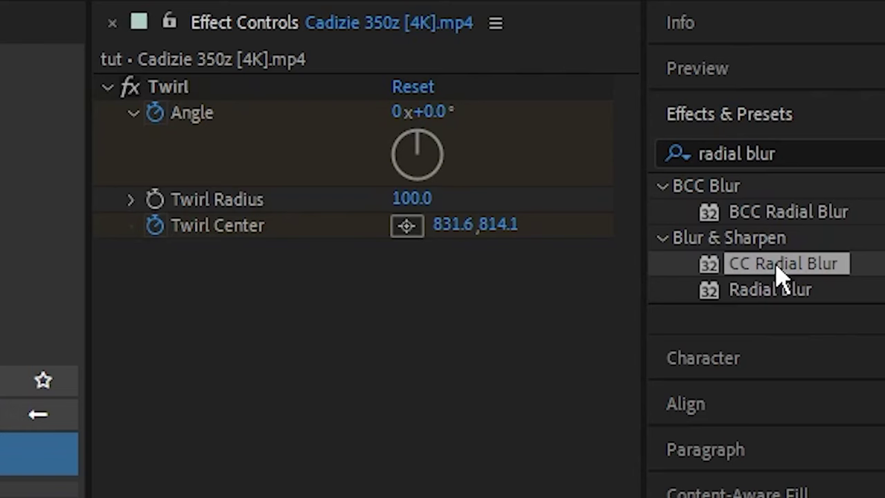
{"action": "left_click_drag", "start_coordinate": [781, 273], "coordinate": [403, 326]}
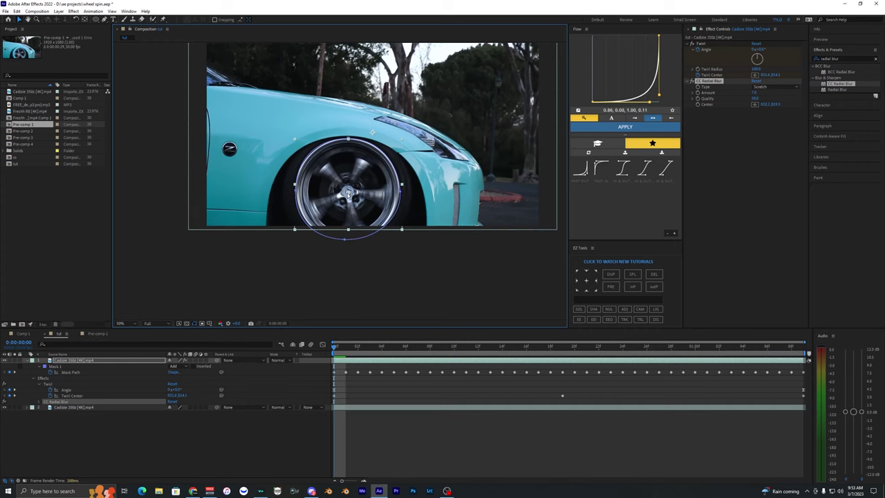
Step: Keyframe the CC Radial Blur Center on the wheel hub at the first frame and at 0:00:01:08, and preview it
{"action": "left_click", "coordinate": [698, 107]}
{"action": "left_click", "coordinate": [339, 356]}
{"action": "key", "text": "space"}
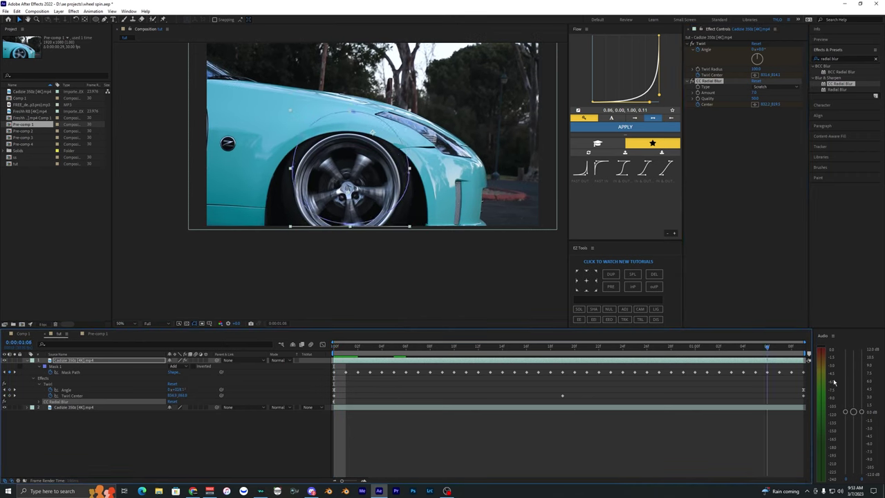
{"action": "left_click_drag", "start_coordinate": [353, 191], "coordinate": [353, 168]}
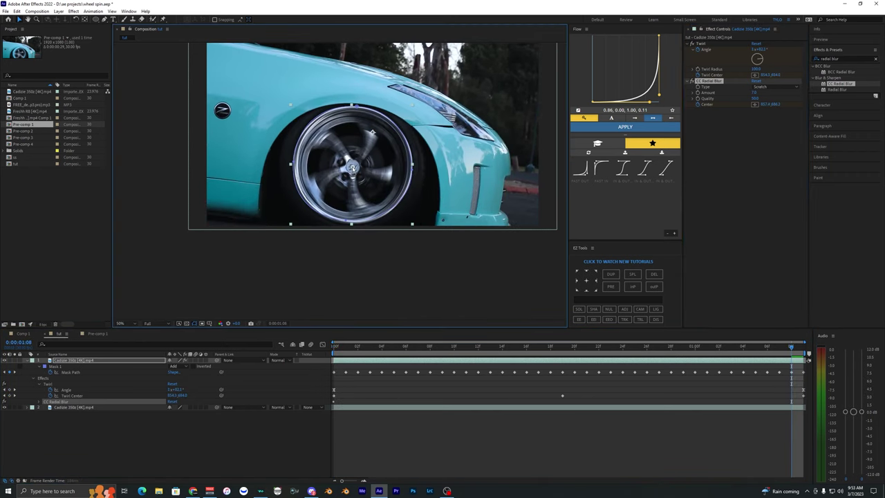
{"action": "left_click", "coordinate": [332, 349]}
{"action": "key", "text": "space"}
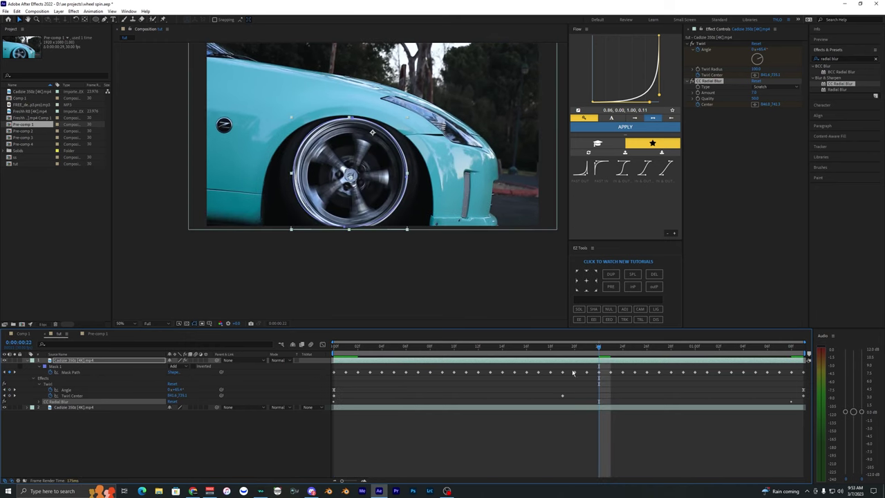
Step: Keyframe the CC Radial Blur Amount at 0 at 0:00:00:17
{"action": "left_click_drag", "start_coordinate": [566, 351], "coordinate": [541, 354]}
{"action": "left_click", "coordinate": [754, 93]}
{"action": "type", "text": "0"}
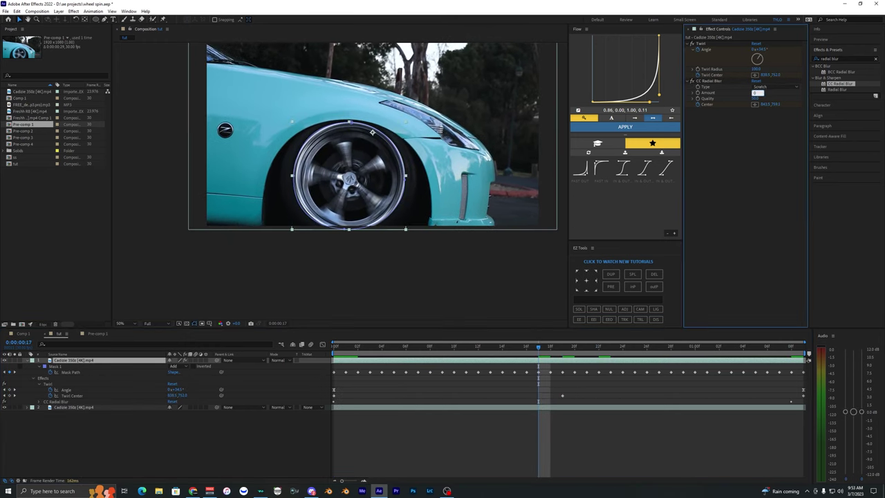
{"action": "key", "text": "Return"}
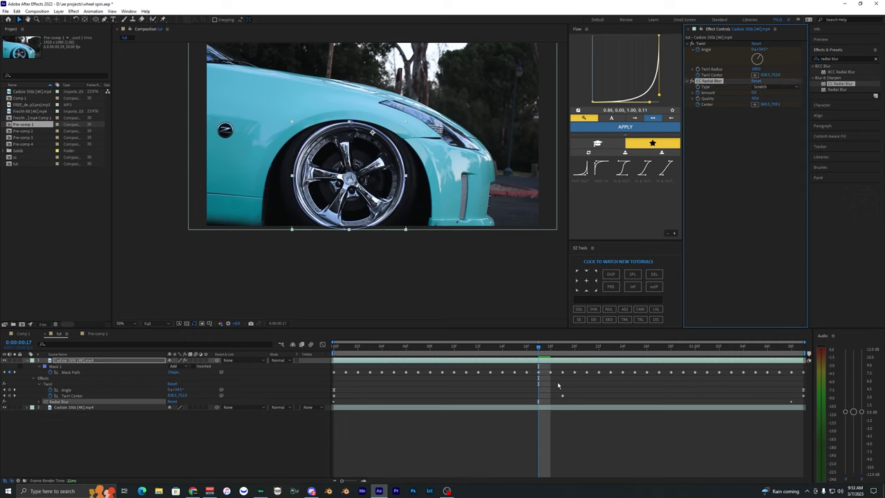
{"action": "key", "text": "space"}
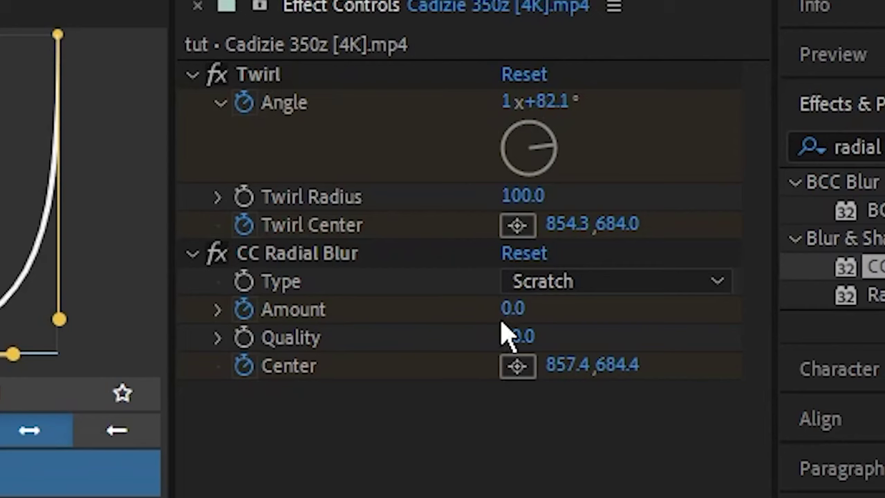
Step: Keyframe the CC Radial Blur Amount at 0:00:01:08, first trying 7 and previewing, and raise it for a stronger blur
{"action": "left_click", "coordinate": [754, 91]}
{"action": "type", "text": "7"}
{"action": "key", "text": "Return"}
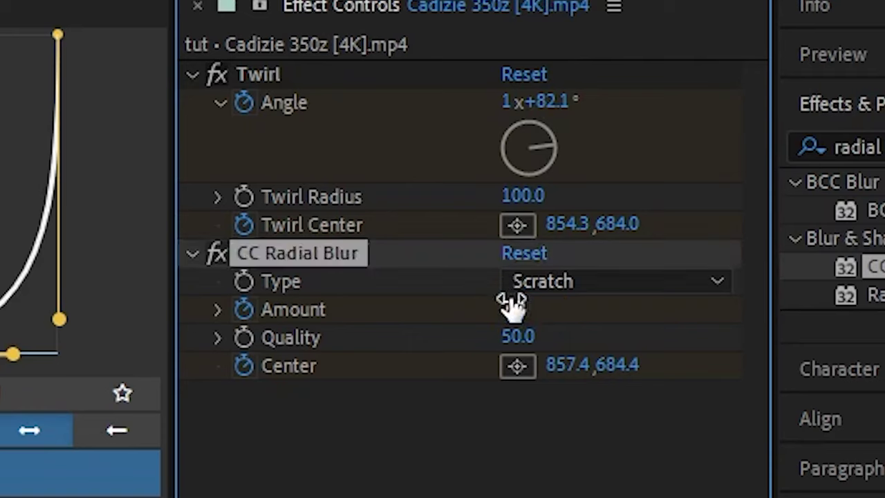
{"action": "key", "text": "space"}
{"action": "key", "text": "space"}
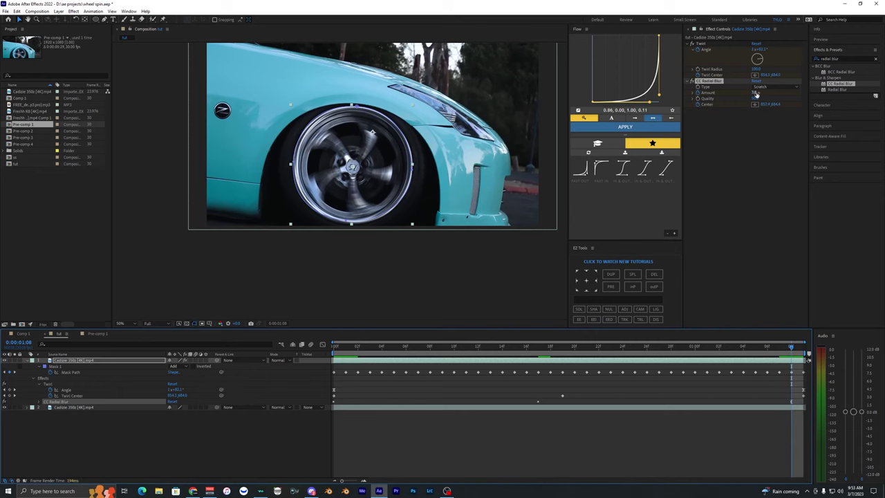
{"action": "left_click", "coordinate": [756, 92]}
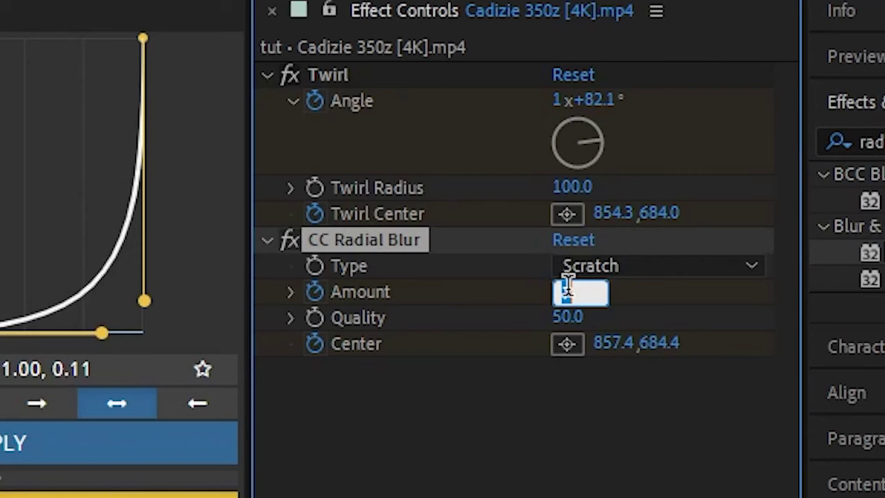
{"action": "type", "text": "10"}
{"action": "key", "text": "Return"}
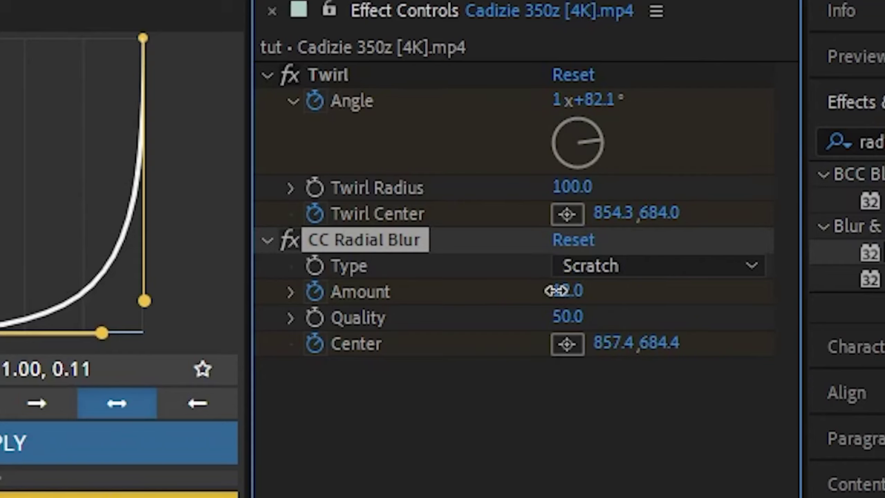
{"action": "left_click_drag", "start_coordinate": [557, 291], "coordinate": [556, 294]}
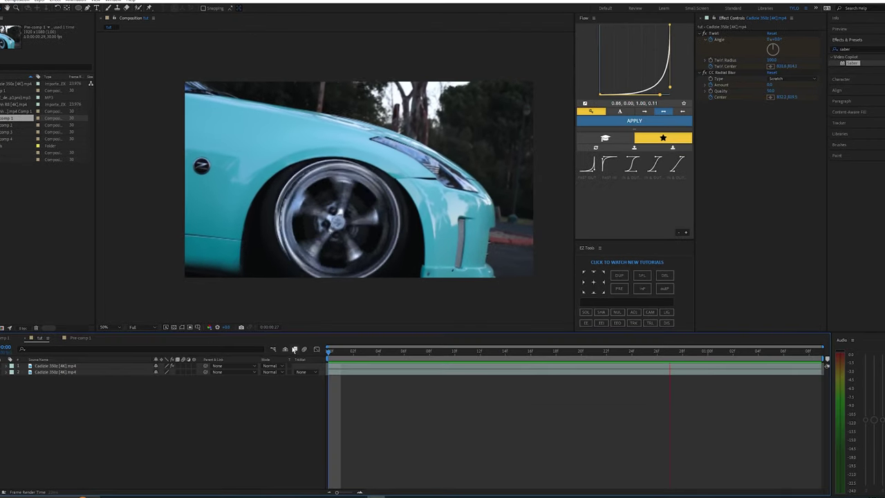
Step: Duplicate the masked wheel layer, remove Twirl and CC Radial Blur from the duplicate, and preview the clip
{"action": "left_click", "coordinate": [374, 372]}
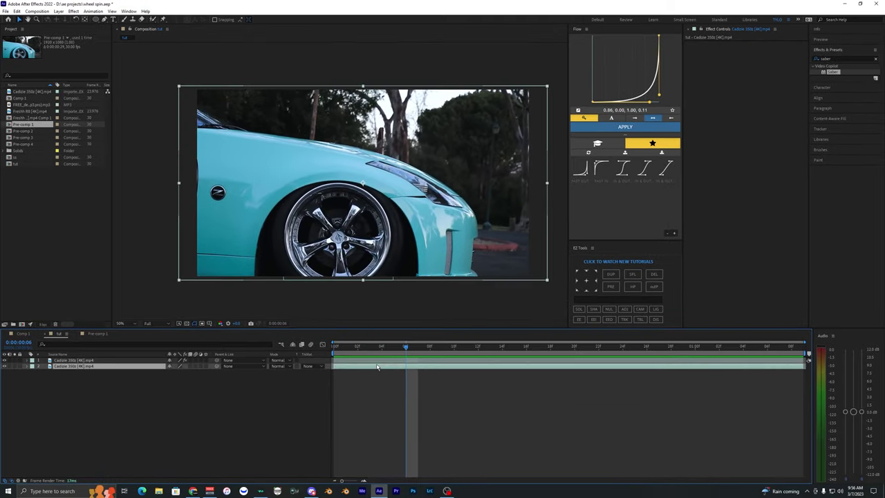
{"action": "left_click", "coordinate": [374, 361]}
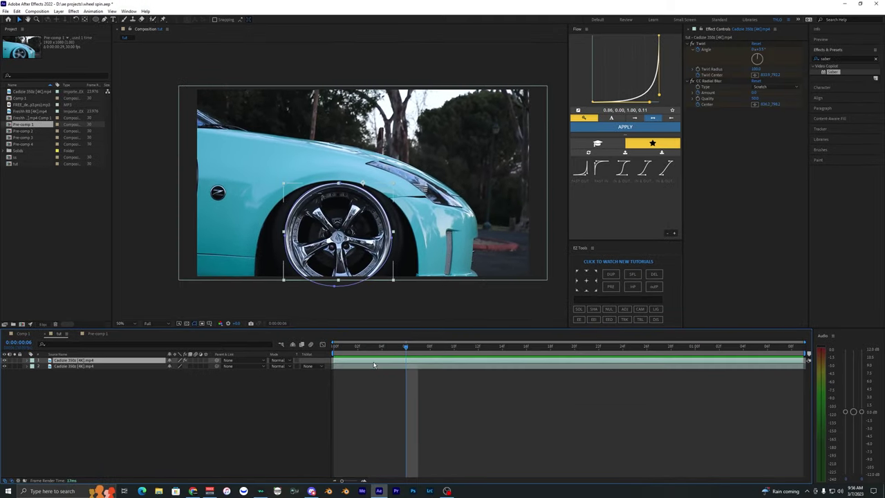
{"action": "key", "text": "ctrl+d"}
{"action": "left_click", "coordinate": [709, 81]}
{"action": "key", "text": "Delete"}
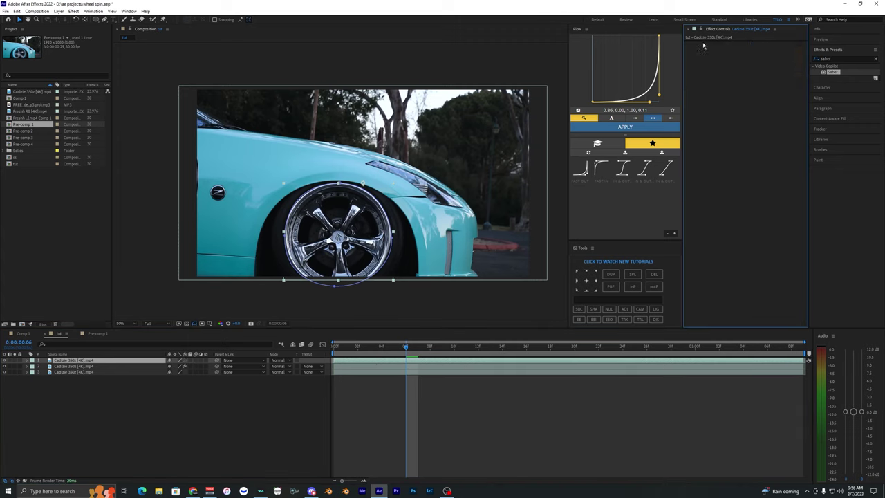
{"action": "key", "text": "space"}
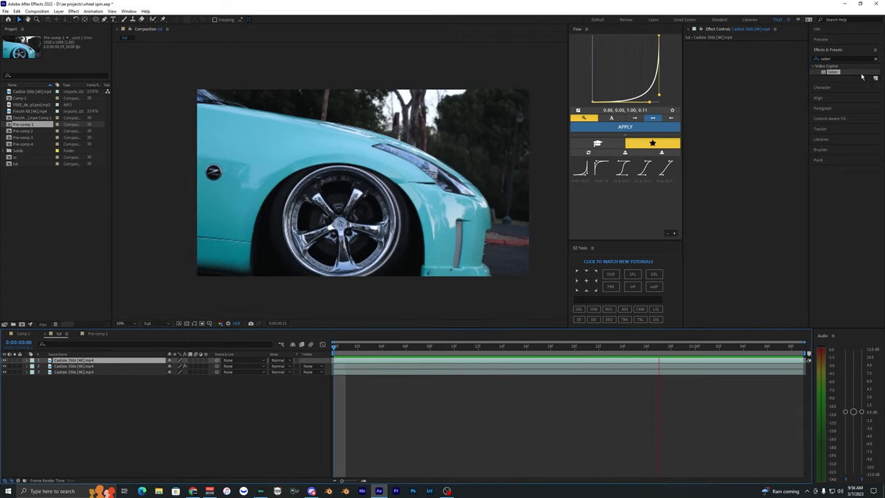
Step: Apply the Saber effect to the duplicated wheel layer and set its Core Type to Layer Masks
{"action": "left_click_drag", "start_coordinate": [862, 74], "coordinate": [778, 72]}
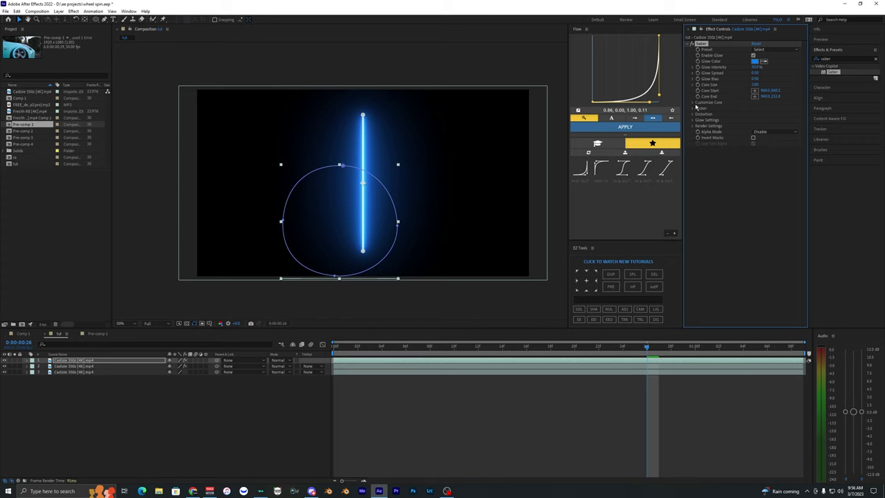
{"action": "left_click", "coordinate": [694, 102]}
{"action": "left_click", "coordinate": [773, 108]}
{"action": "left_click", "coordinate": [768, 119]}
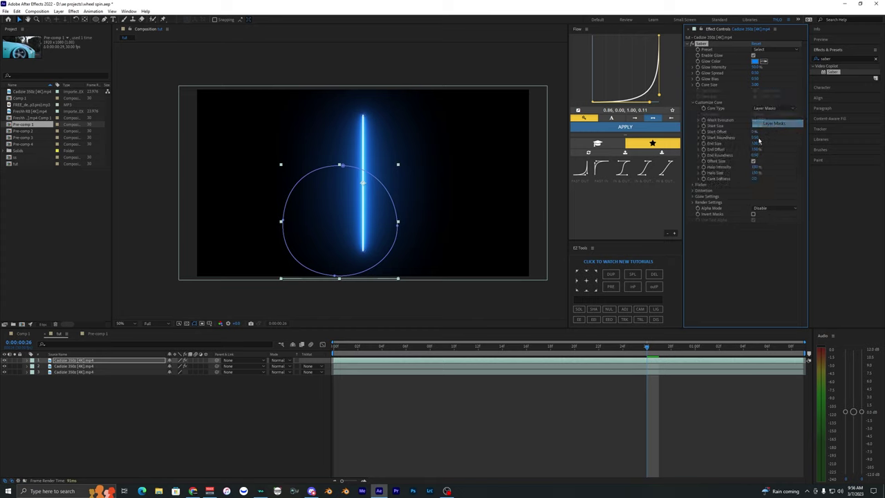
Step: Set Saber's Composite Settings to Transparent in its render settings
{"action": "left_click", "coordinate": [699, 208]}
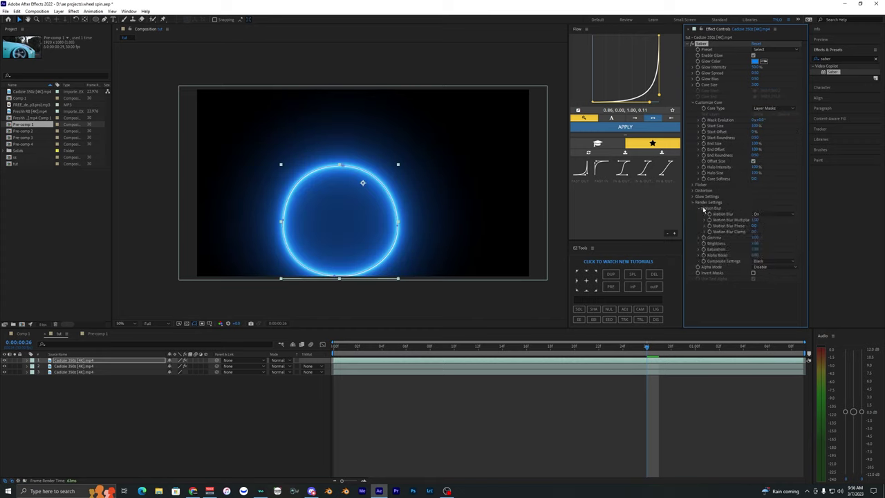
{"action": "left_click", "coordinate": [768, 261]}
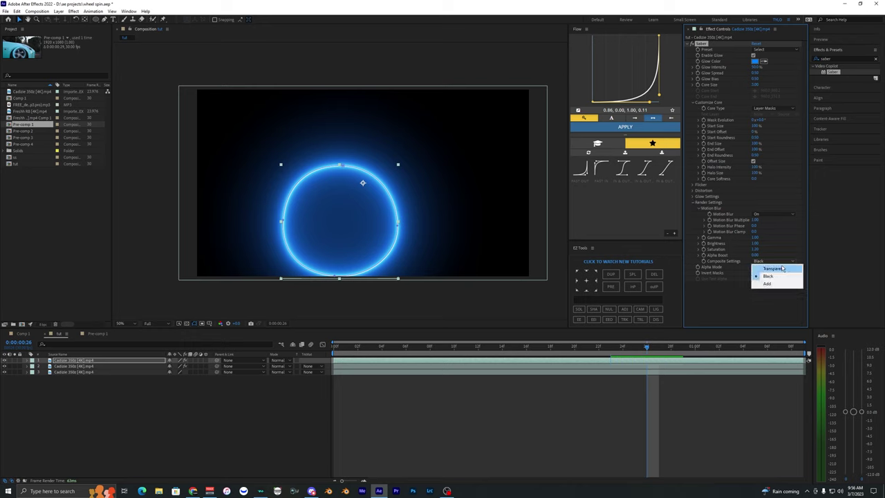
{"action": "left_click", "coordinate": [763, 275]}
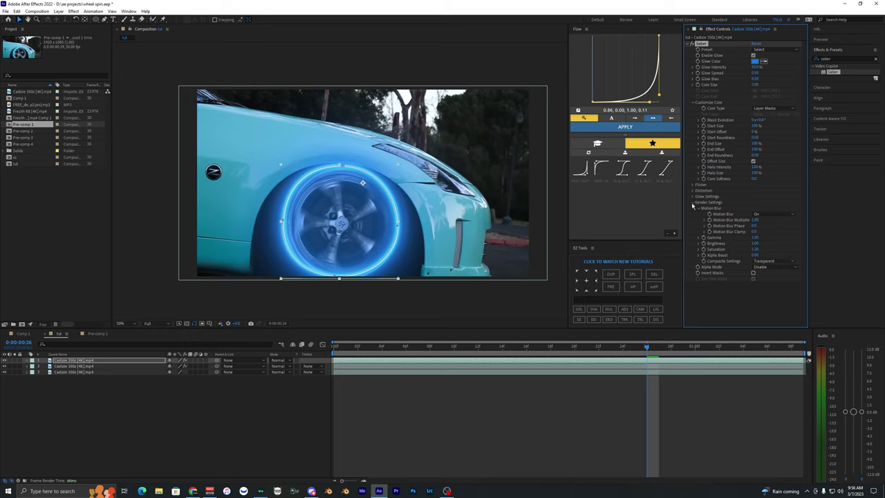
{"action": "left_click", "coordinate": [692, 203]}
Step: Scrub through the clip to check the glow, and set Saber's End Size to 0%
{"action": "left_click_drag", "start_coordinate": [559, 347], "coordinate": [718, 348]}
{"action": "left_click", "coordinate": [599, 390]}
{"action": "left_click_drag", "start_coordinate": [644, 348], "coordinate": [622, 347]}
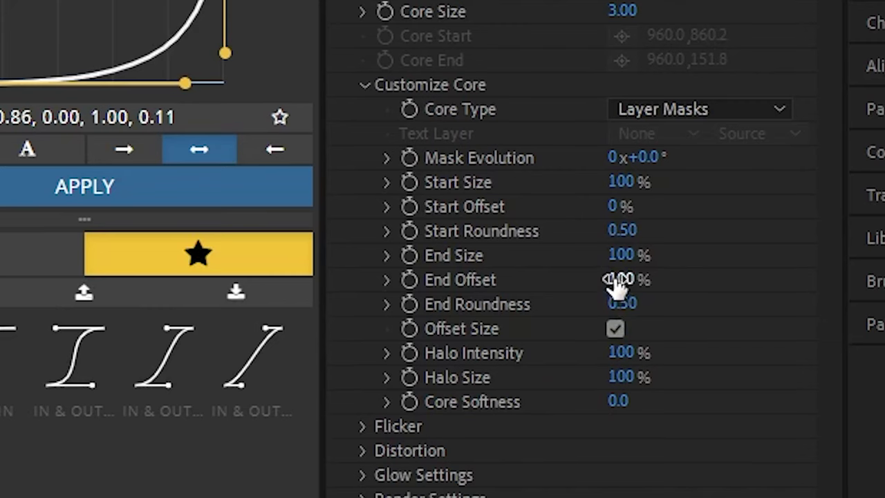
{"action": "type", "text": "0"}
{"action": "key", "text": "Return"}
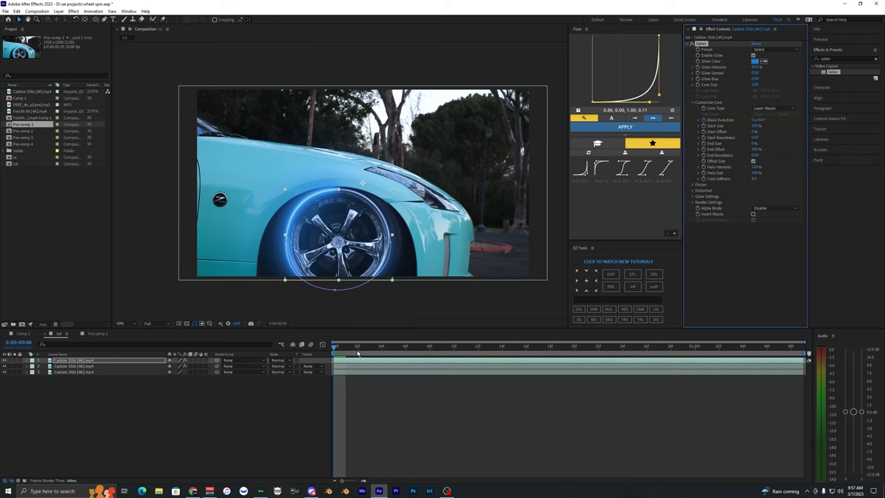
Step: Keyframe Saber's Mask Evolution from 0° at the first frame to about -850° at 0:00:01:08, and preview it
{"action": "key", "text": "space"}
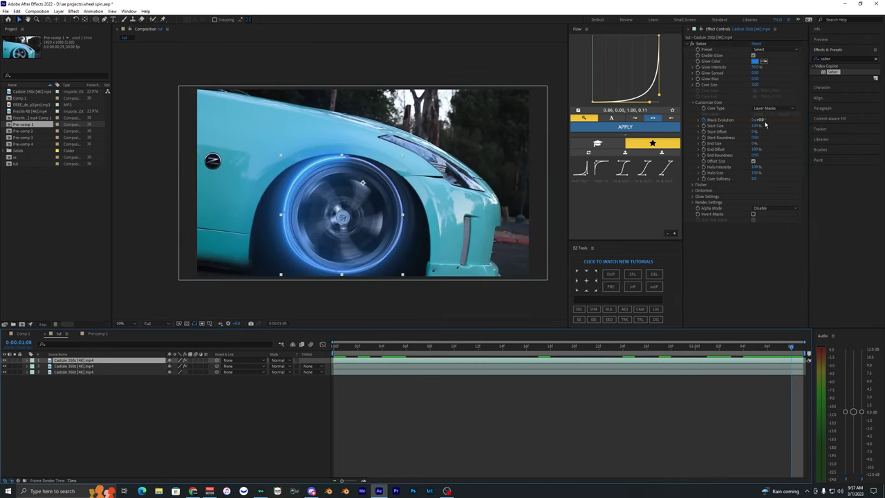
{"action": "left_click_drag", "start_coordinate": [761, 120], "coordinate": [471, 126]}
{"action": "key", "text": "space"}
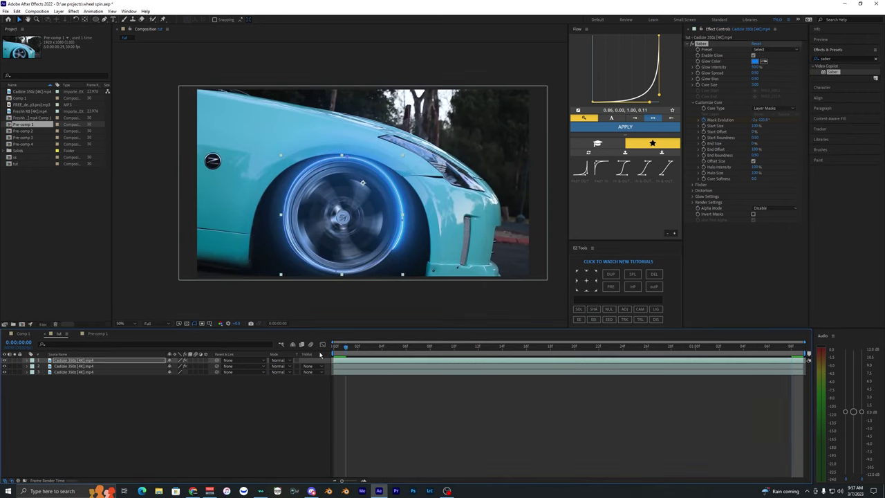
Step: Ease the Mask Evolution keyframes and shape their graph editor curve to start slowly and change steeply at the end
{"action": "key", "text": "u"}
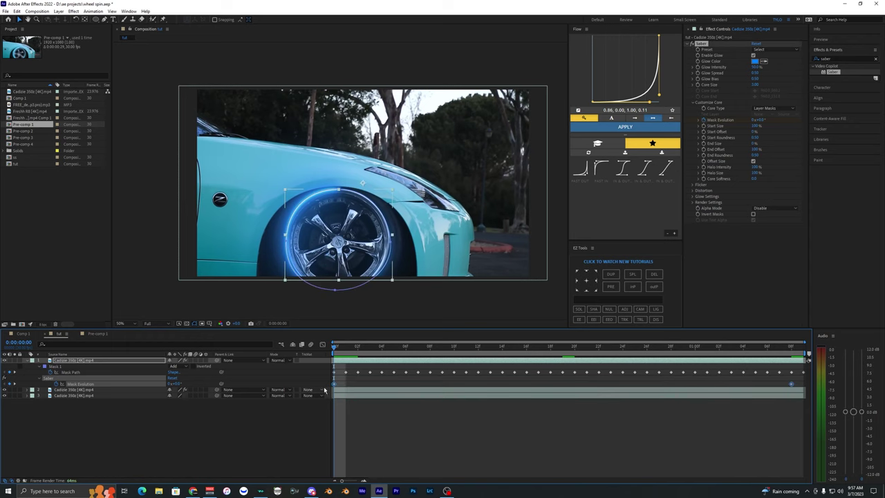
{"action": "key", "text": "shift+F3"}
{"action": "left_click", "coordinate": [712, 449]}
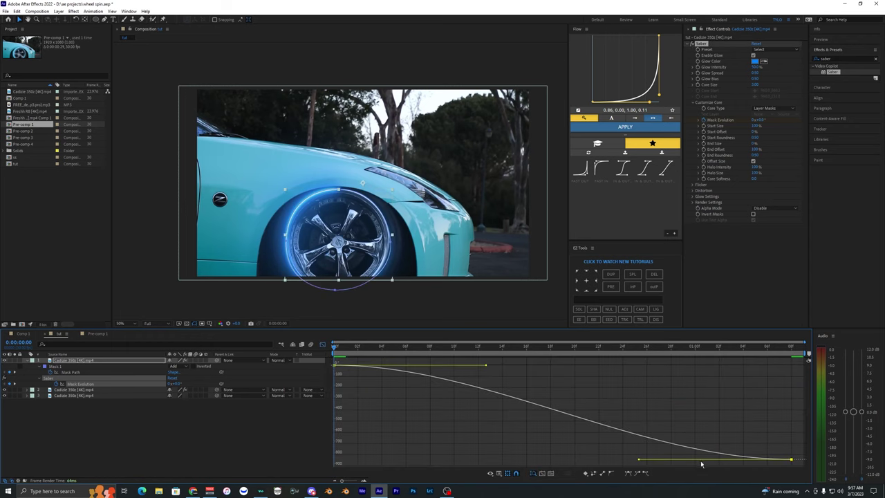
{"action": "left_click_drag", "start_coordinate": [637, 461], "coordinate": [762, 423]}
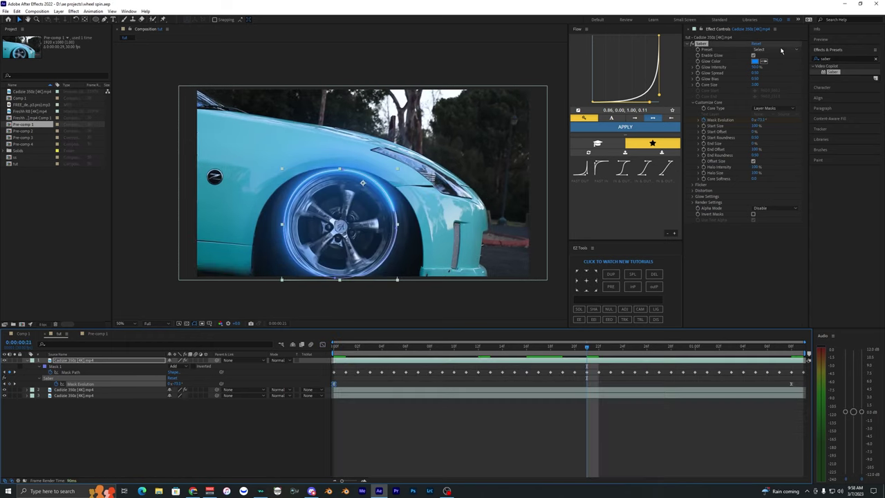
Step: Choose the Neon preset for Saber and change its Glow Color to the car's turquoise
{"action": "left_click", "coordinate": [780, 49]}
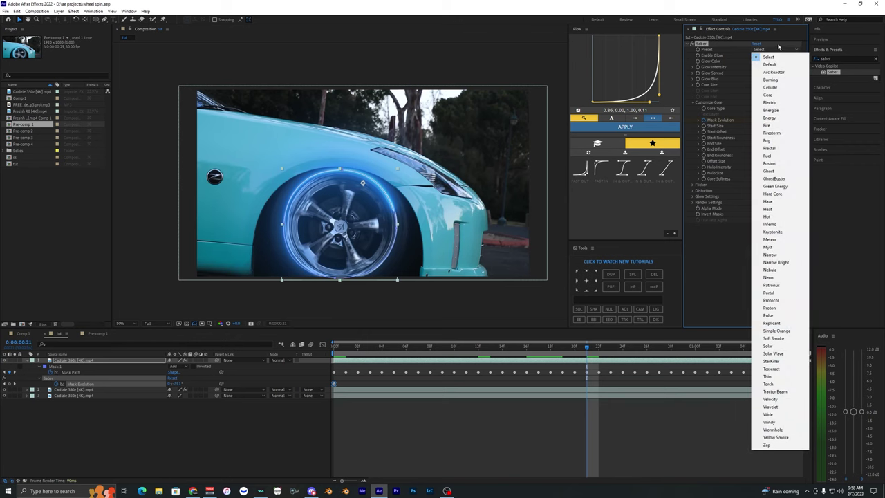
{"action": "left_click", "coordinate": [769, 277]}
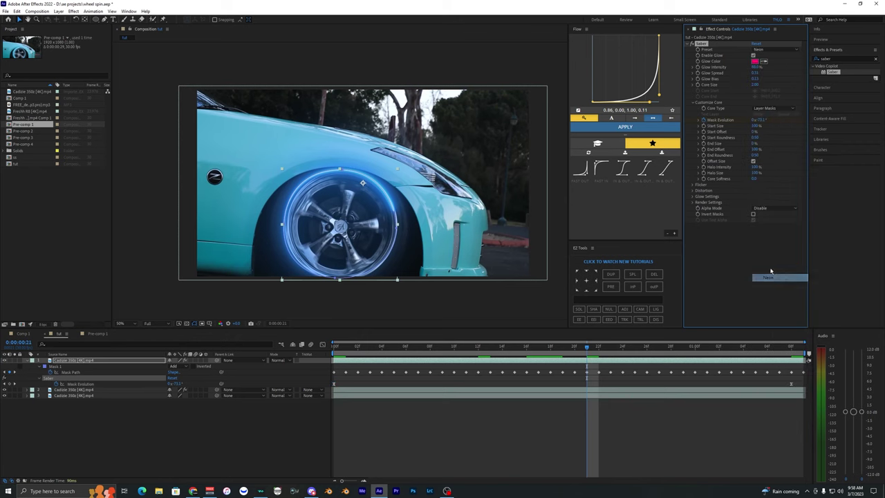
{"action": "left_click", "coordinate": [754, 61]}
{"action": "left_click", "coordinate": [612, 293]}
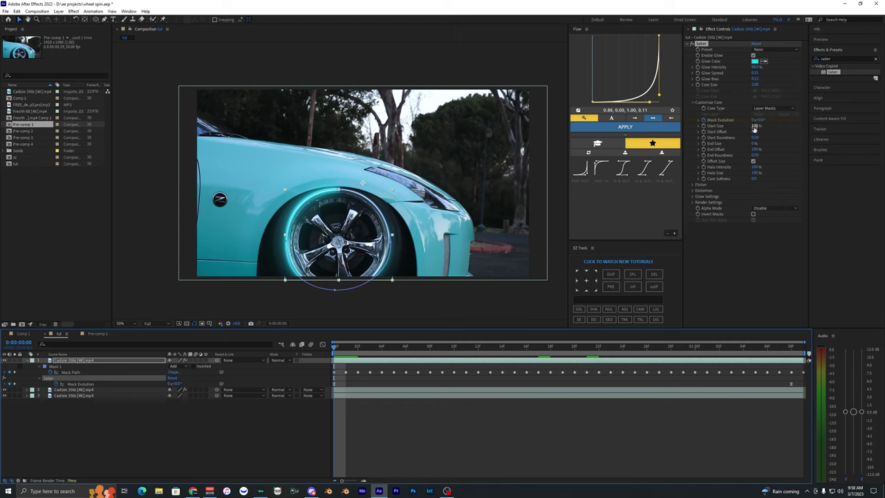
Step: Keyframe Saber's Start Size from 0% at the first frame to 100% at 0:00:00:12
{"action": "left_click_drag", "start_coordinate": [755, 126], "coordinate": [659, 131]}
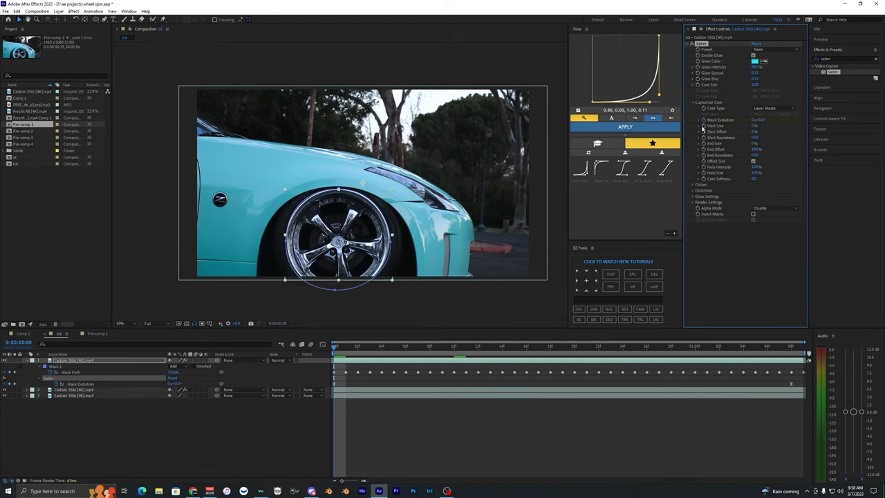
{"action": "left_click", "coordinate": [704, 126]}
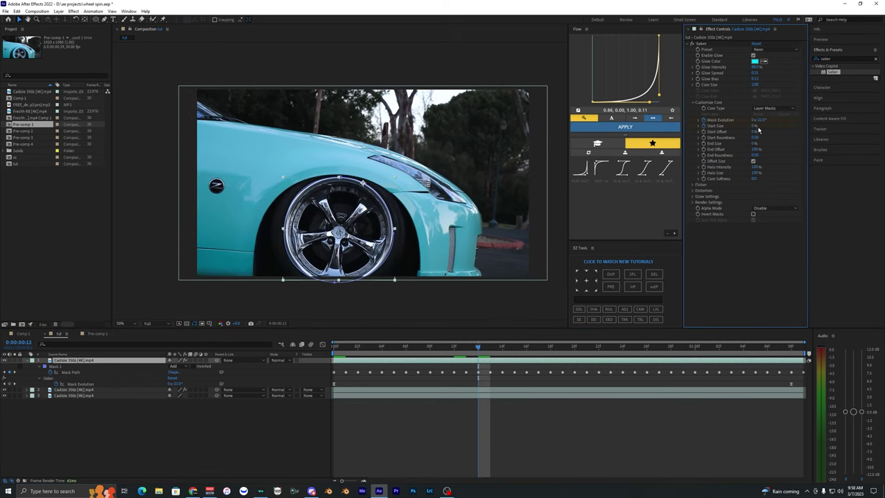
{"action": "left_click", "coordinate": [754, 127]}
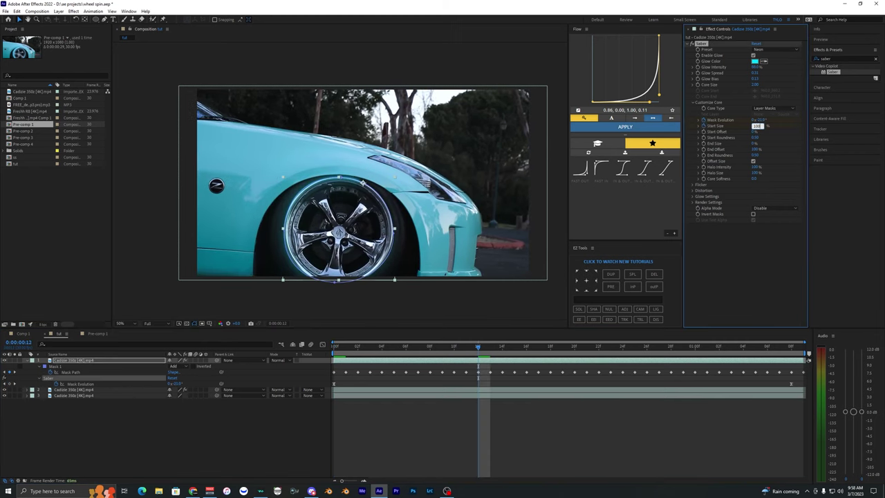